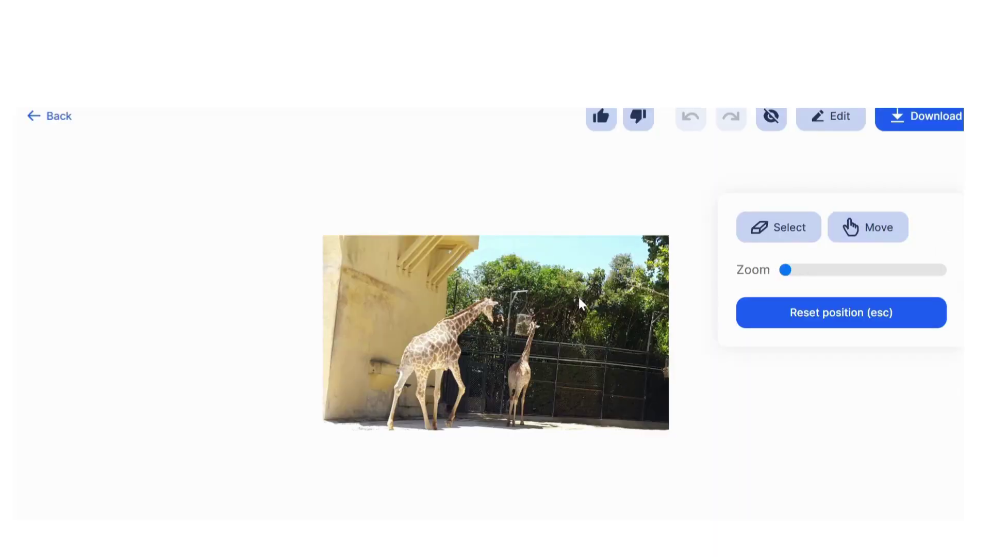
Zoom into the zoo photo and erase the small giraffe with a Select brush mask.
mouse_move(578, 296)
left_mouse_down()
mouse_move(476, 286)
mouse_move(465, 266)
left_mouse_up()
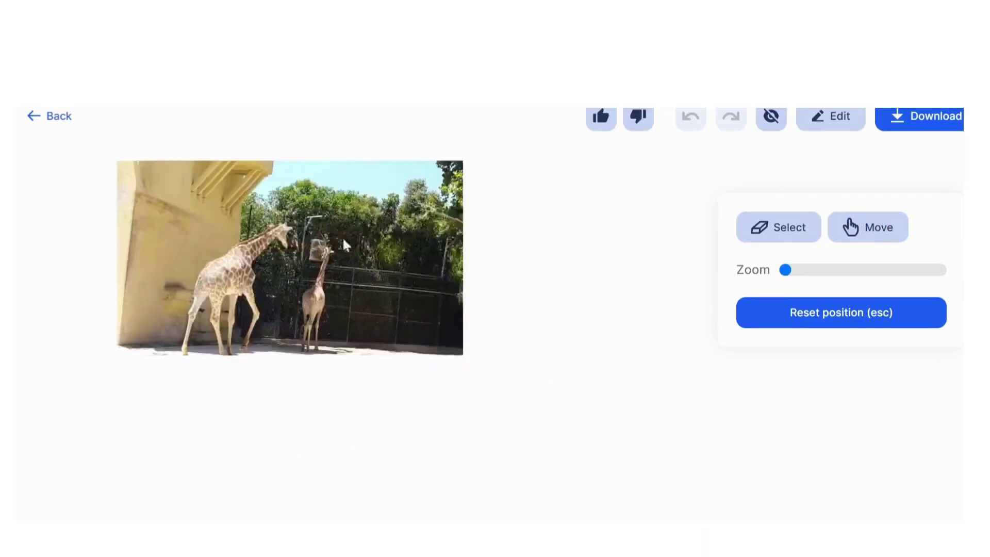
scroll(412, 274, "up", 5)
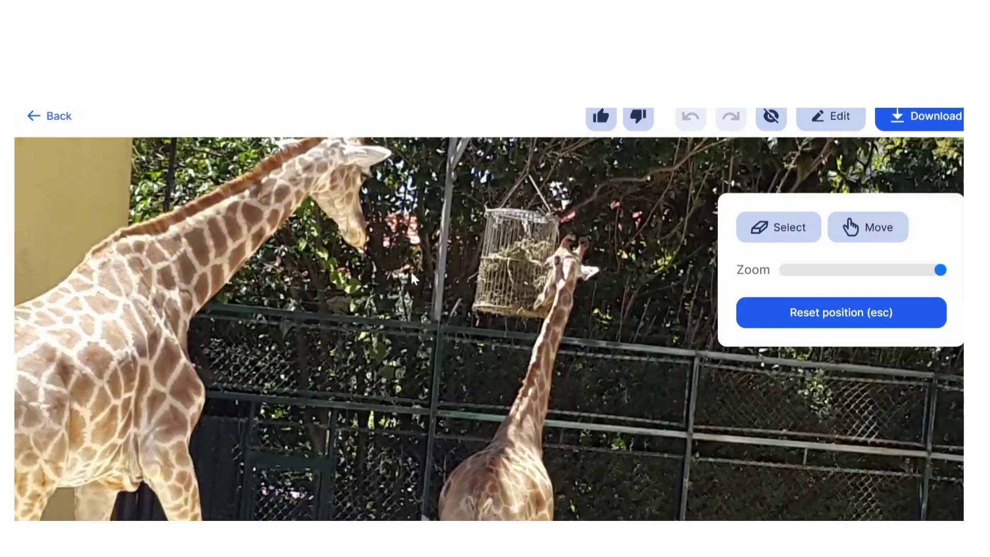
scroll(411, 274, "down", 5)
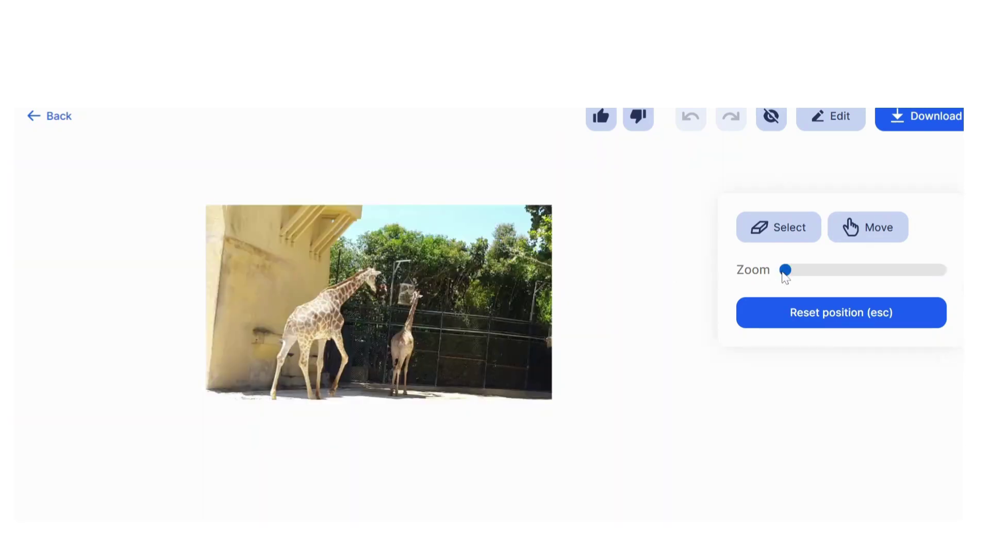
left_click_drag(790, 277, 808, 284)
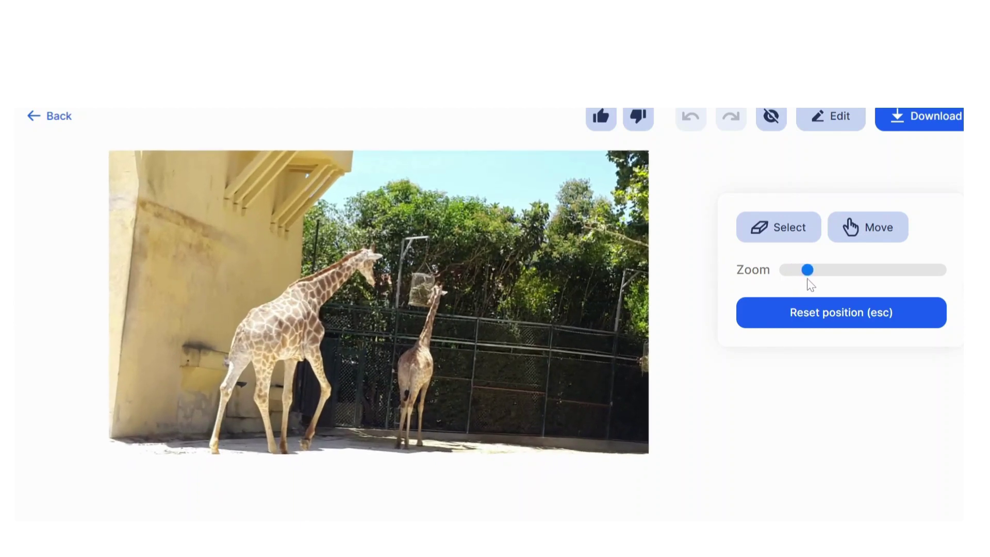
left_click(779, 227)
mouse_move(409, 417)
left_mouse_down()
mouse_move(415, 344)
mouse_move(447, 287)
mouse_move(429, 393)
left_mouse_up()
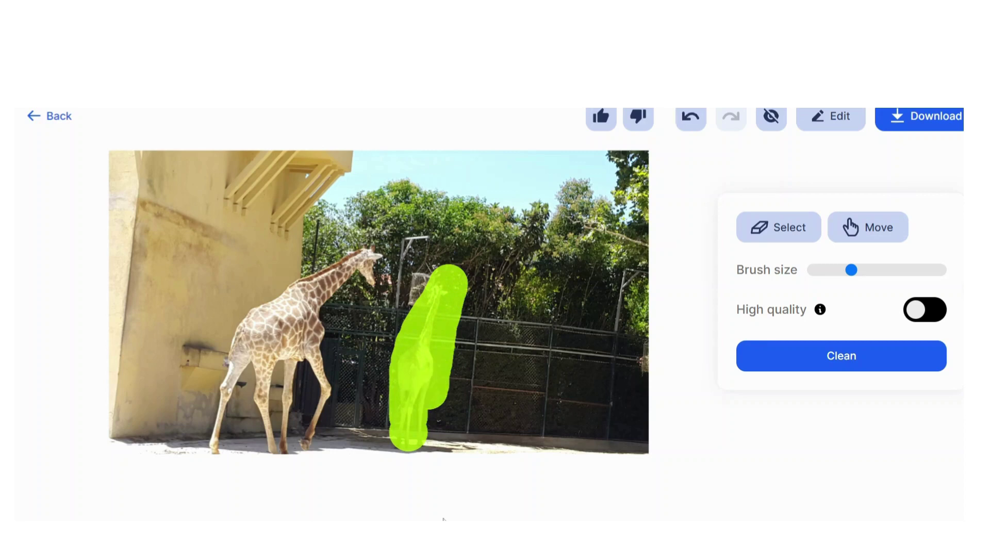
left_click(857, 360)
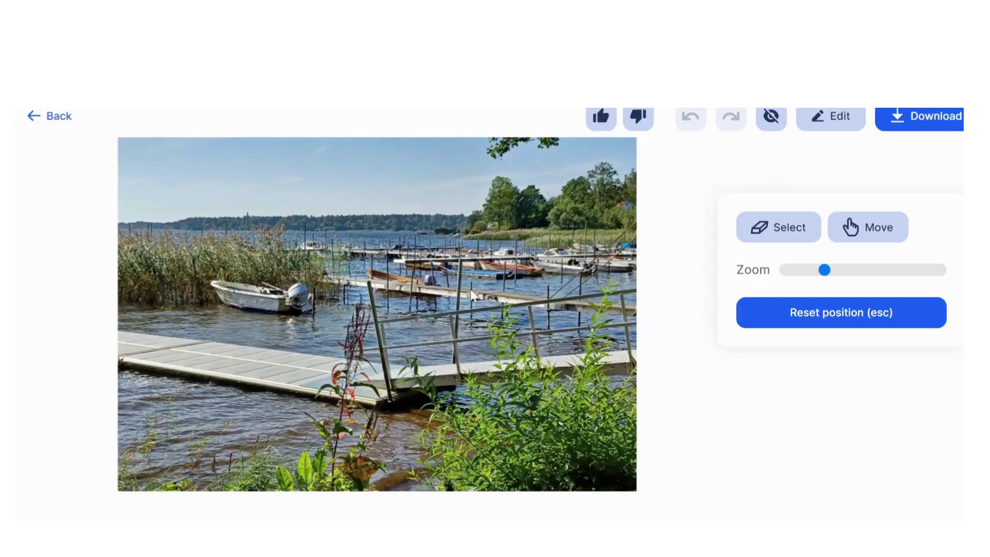
Erase the tall weed in front of the dock, then clean the leftover spots in a second pass.
left_click(782, 228)
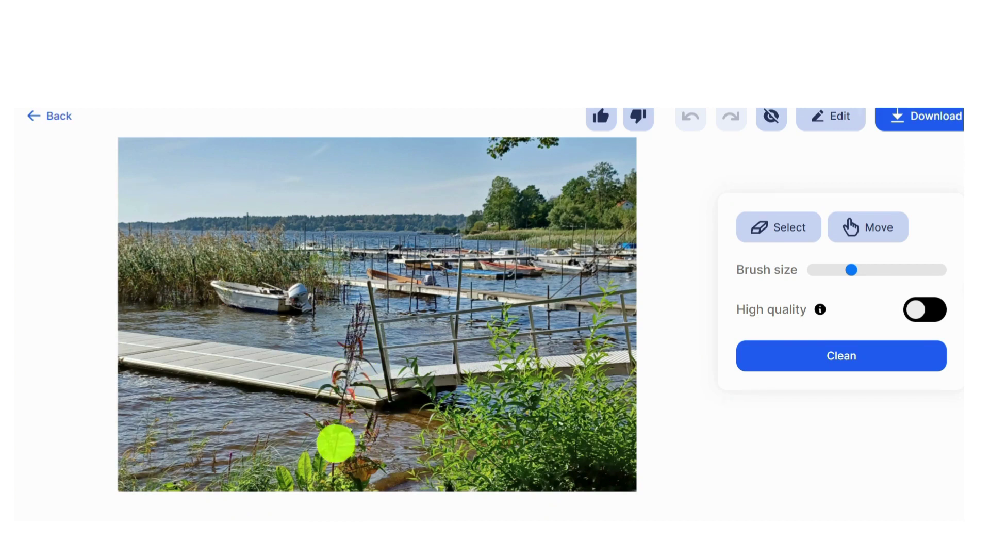
left_click_drag(336, 442, 319, 410)
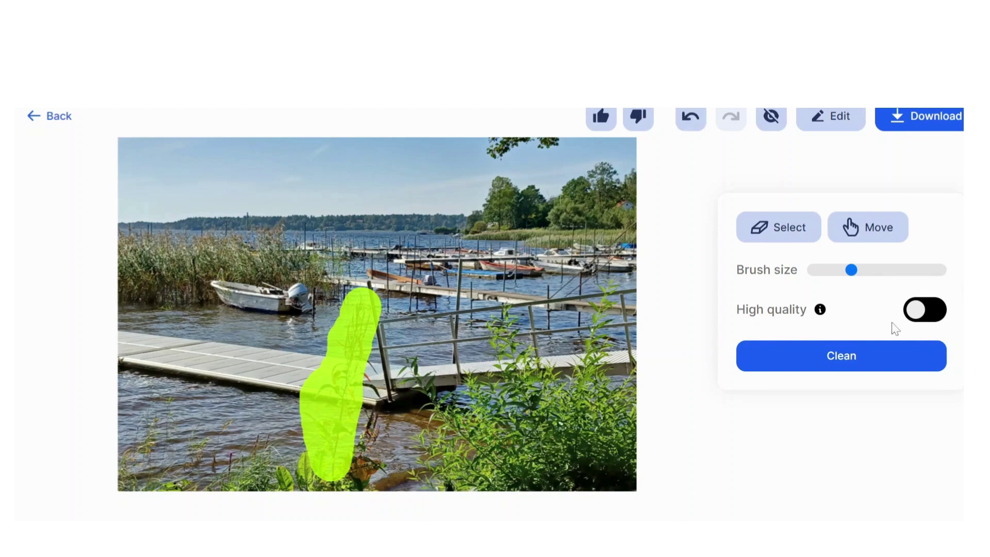
left_click(853, 366)
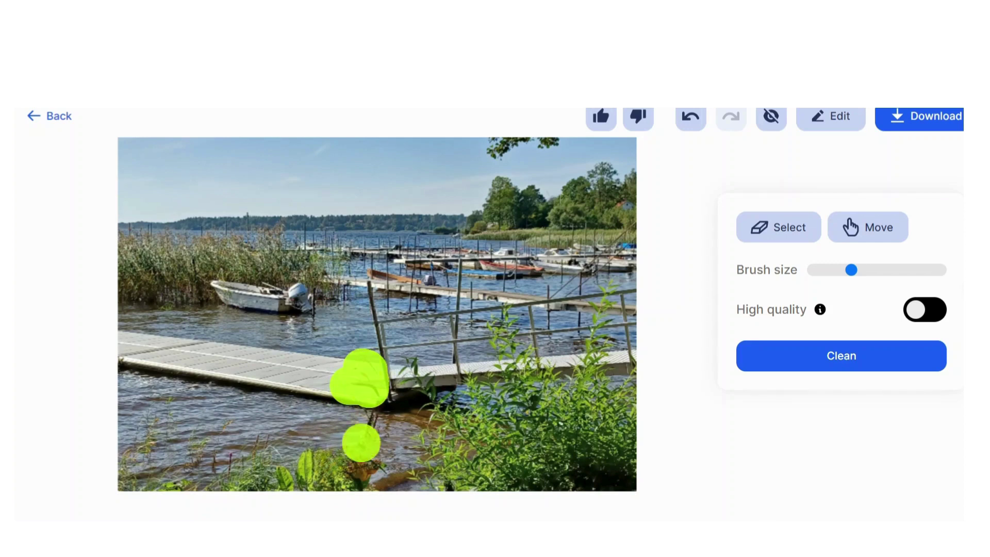
left_click(831, 361)
left_click(852, 357)
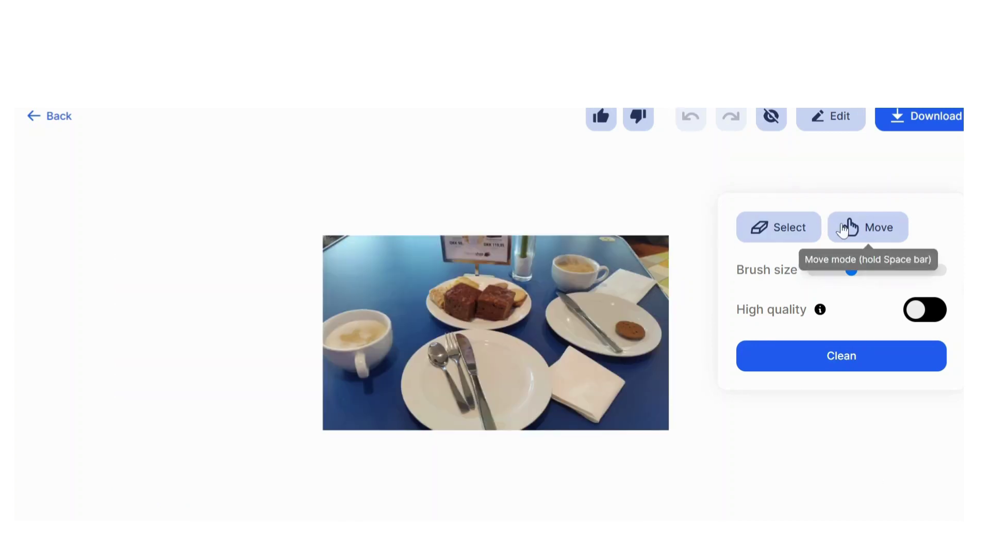
Zoom into the café table photo and erase the cookie on the right plate.
left_click(851, 226)
left_click_drag(634, 288, 302, 255)
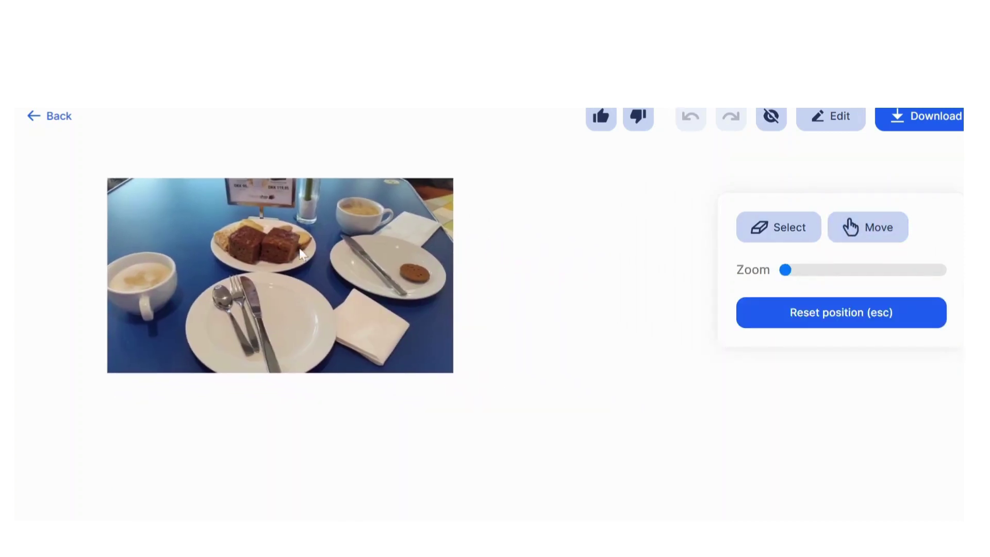
scroll(234, 264, "up", 5)
scroll(233, 265, "down", 5)
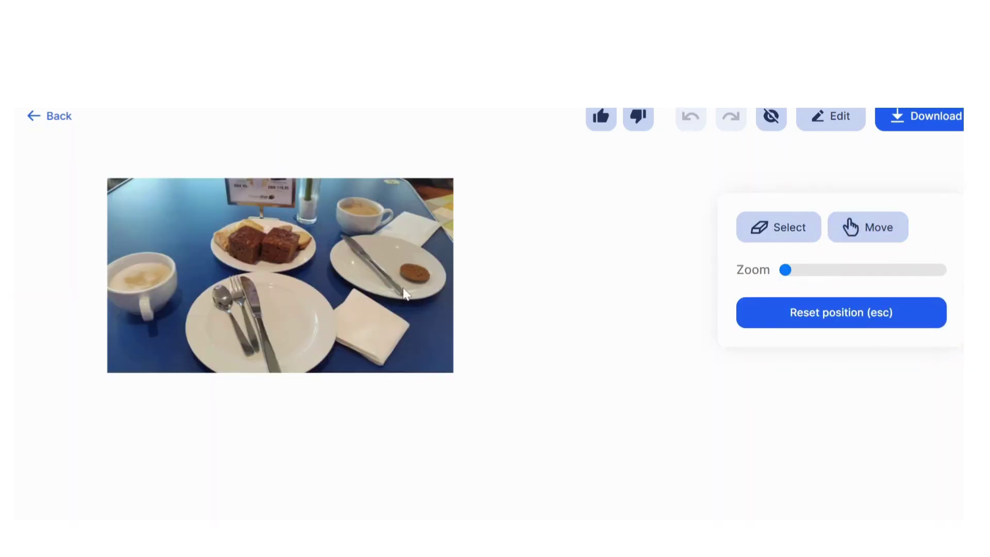
left_click_drag(774, 271, 809, 277)
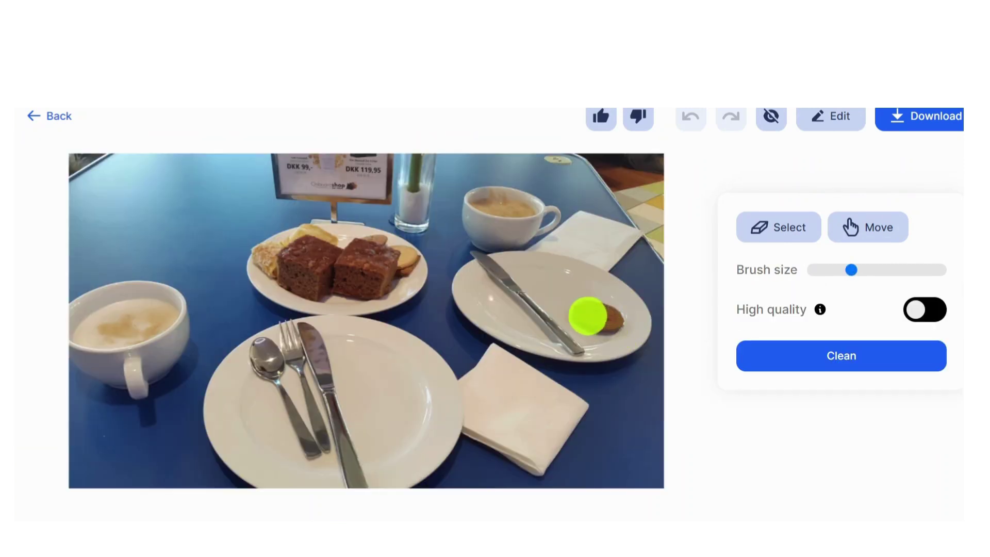
left_click_drag(586, 314, 608, 312)
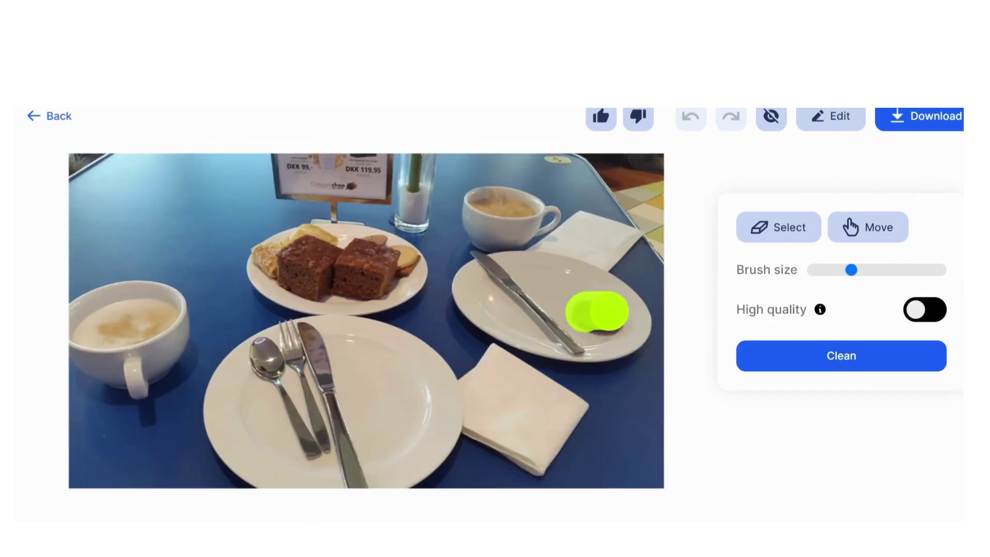
left_click(902, 370)
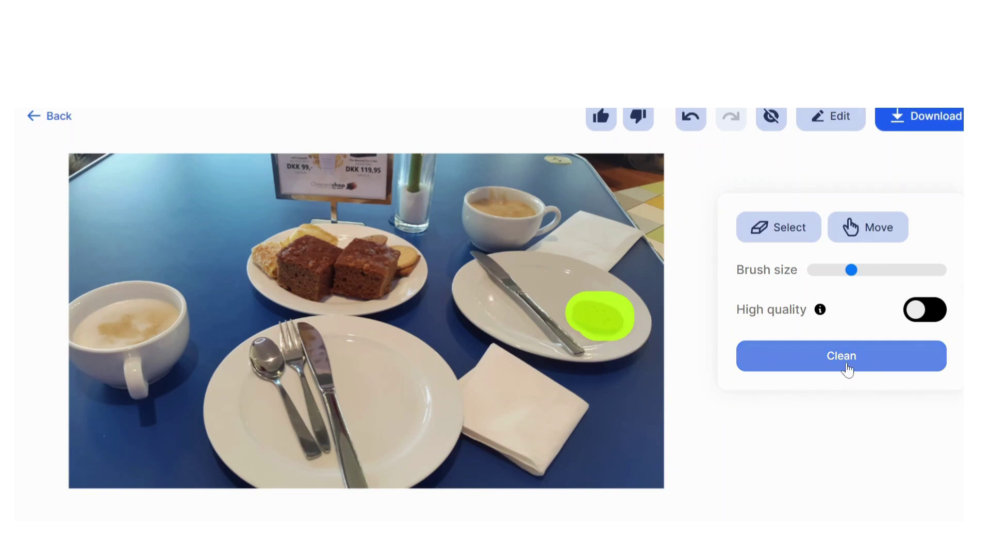
left_click(845, 369)
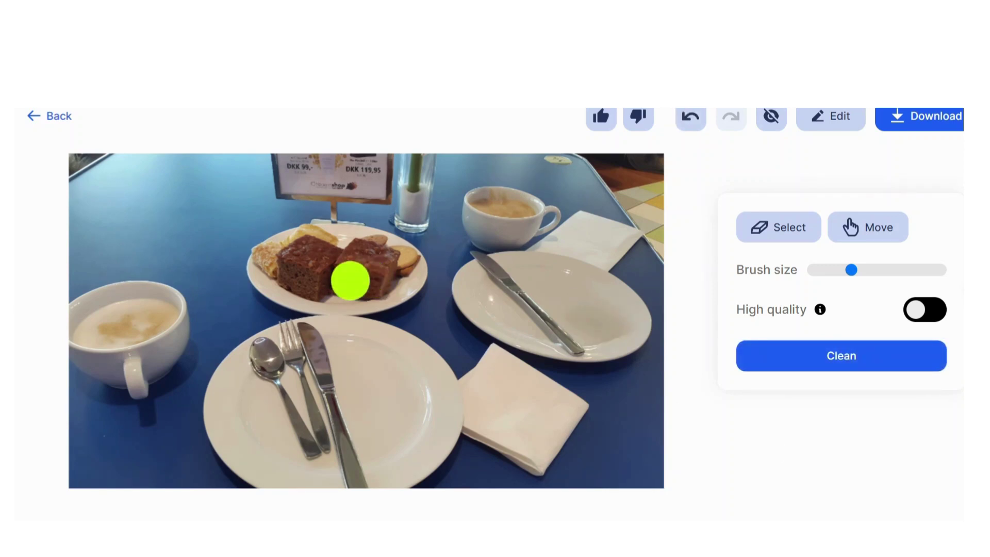
Erase the right cake piece, then clean its leftover area again.
mouse_move(350, 282)
left_mouse_down()
mouse_move(359, 254)
mouse_move(370, 281)
left_mouse_up()
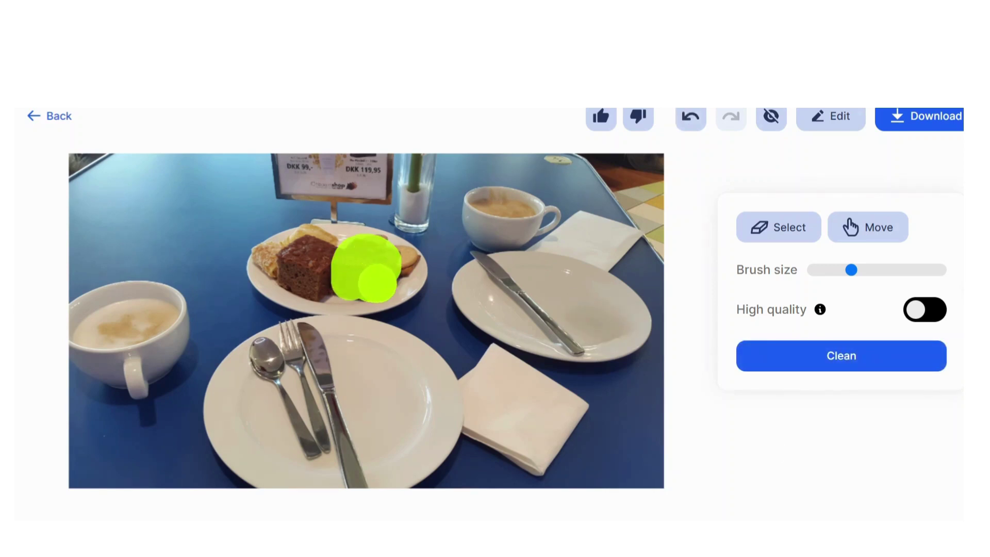
left_click(814, 358)
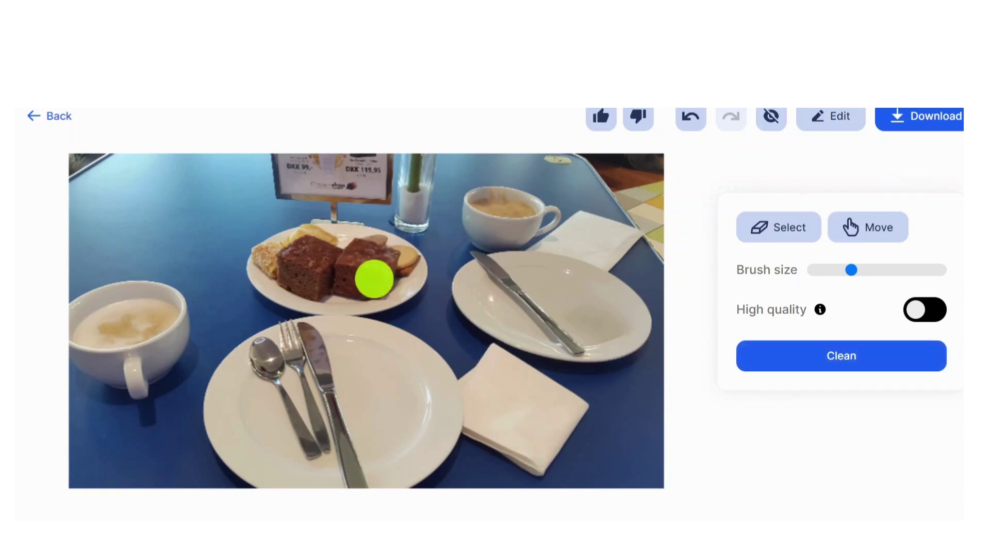
left_click_drag(376, 255, 372, 276)
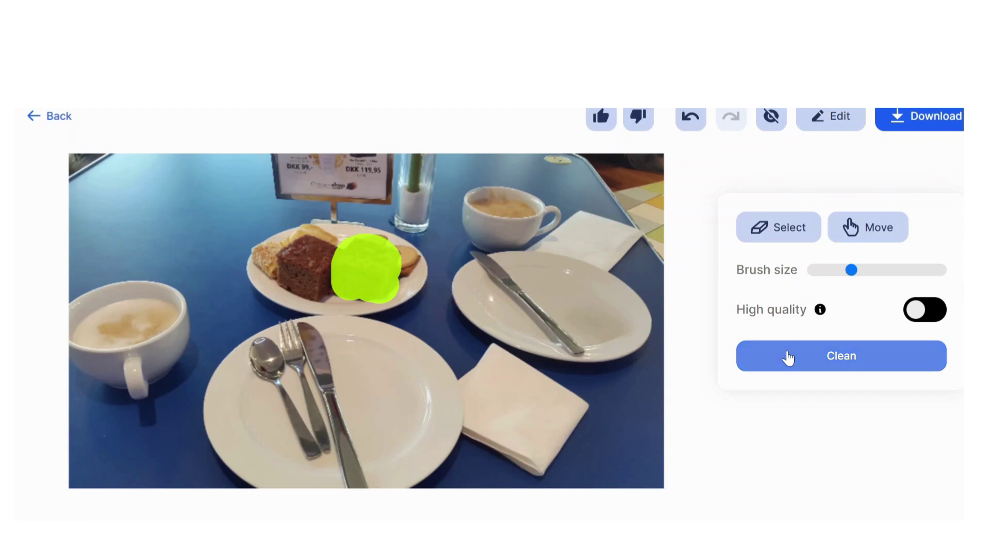
left_click(814, 356)
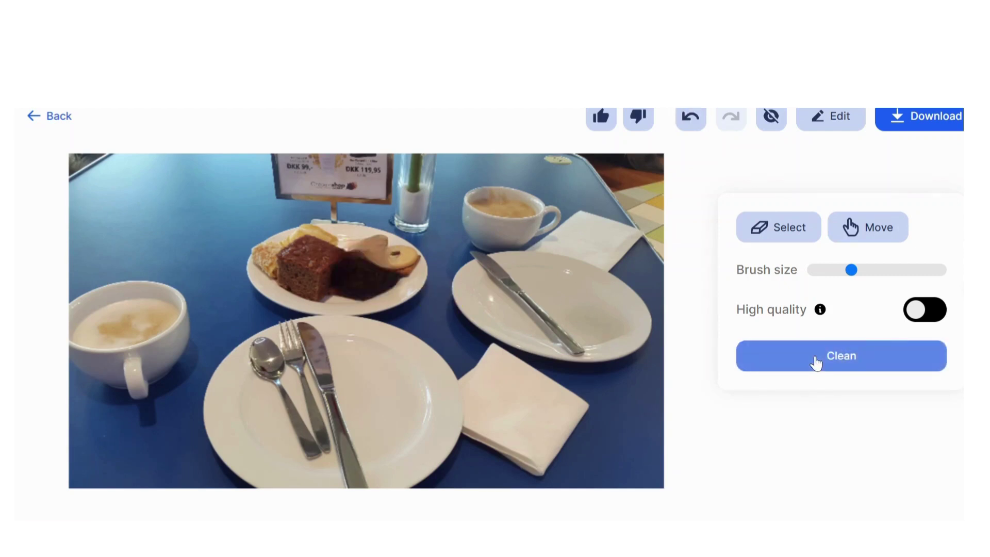
scroll(601, 217, "down", 2)
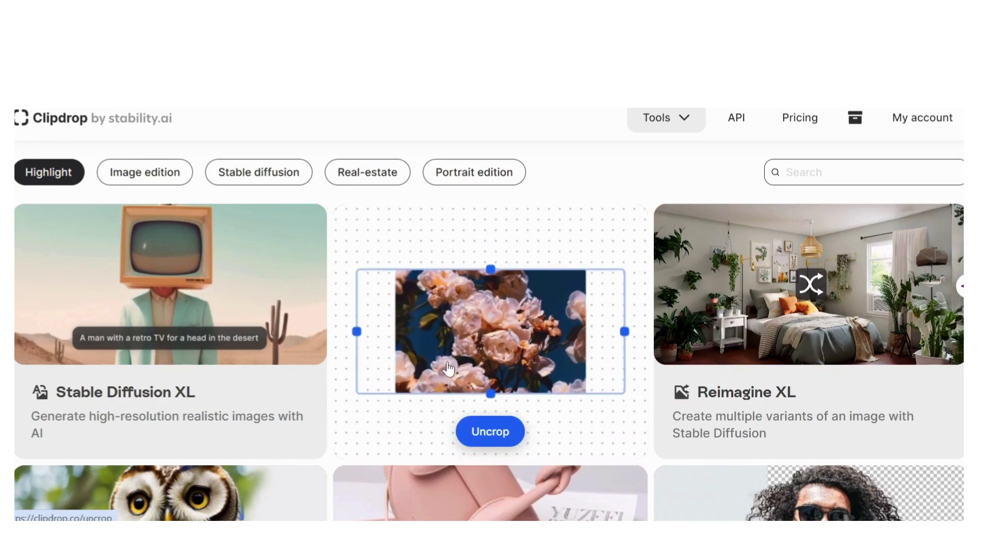
In Uncrop, move the lake photo to the frame's right edge and generate the left-side extension.
left_click(448, 368)
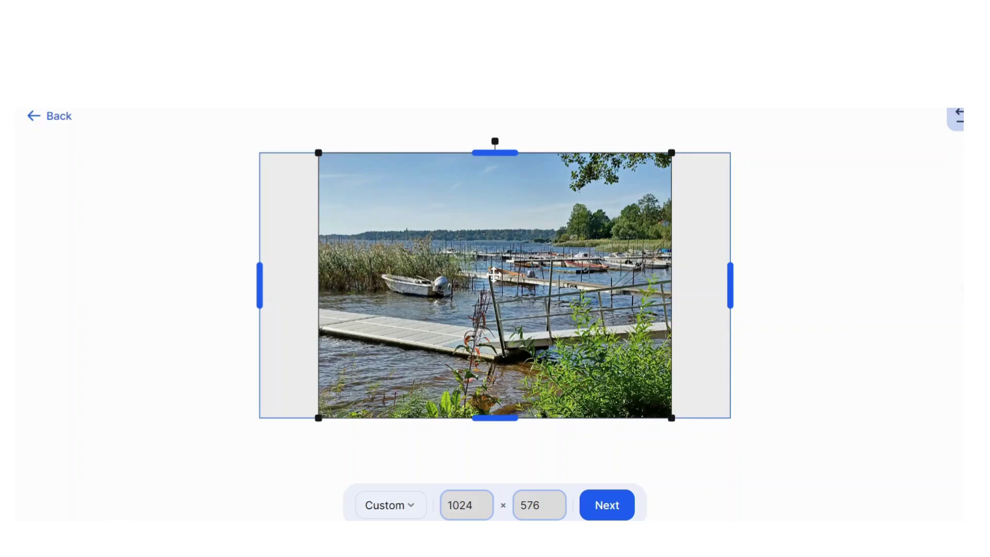
mouse_move(493, 275)
left_mouse_down()
mouse_move(434, 275)
mouse_move(549, 279)
left_mouse_up()
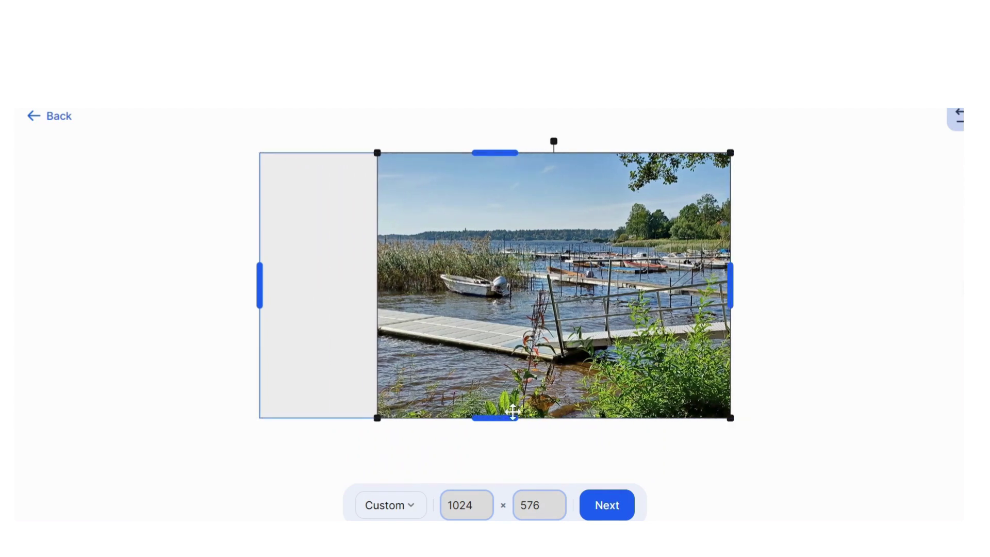
left_click(631, 507)
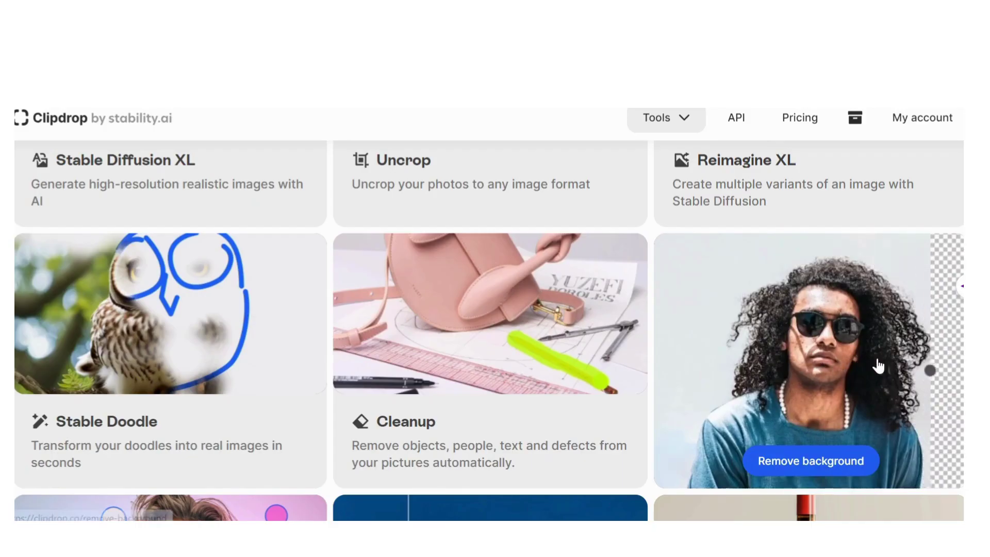
scroll(880, 365, "down", 2)
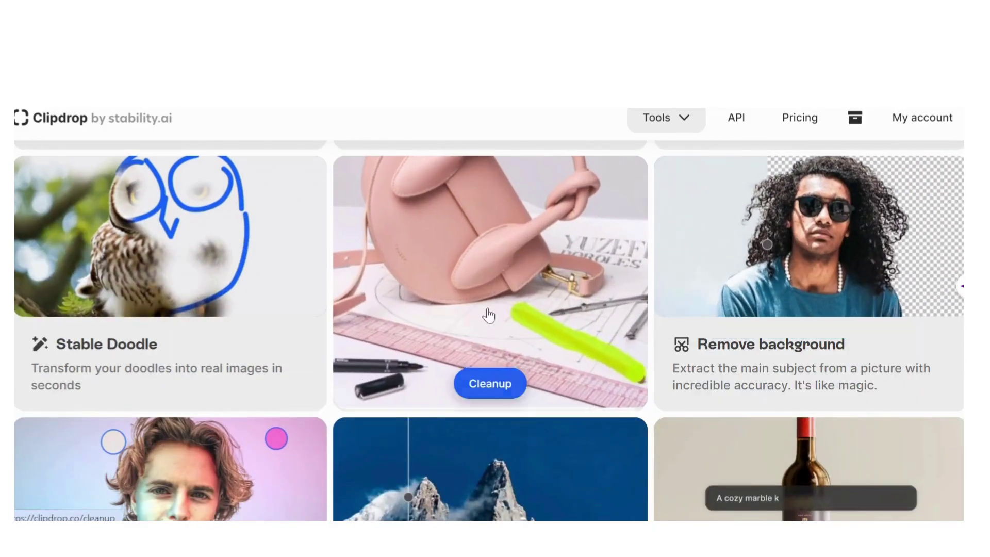
scroll(488, 314, "down", 4)
scroll(488, 314, "down", 4)
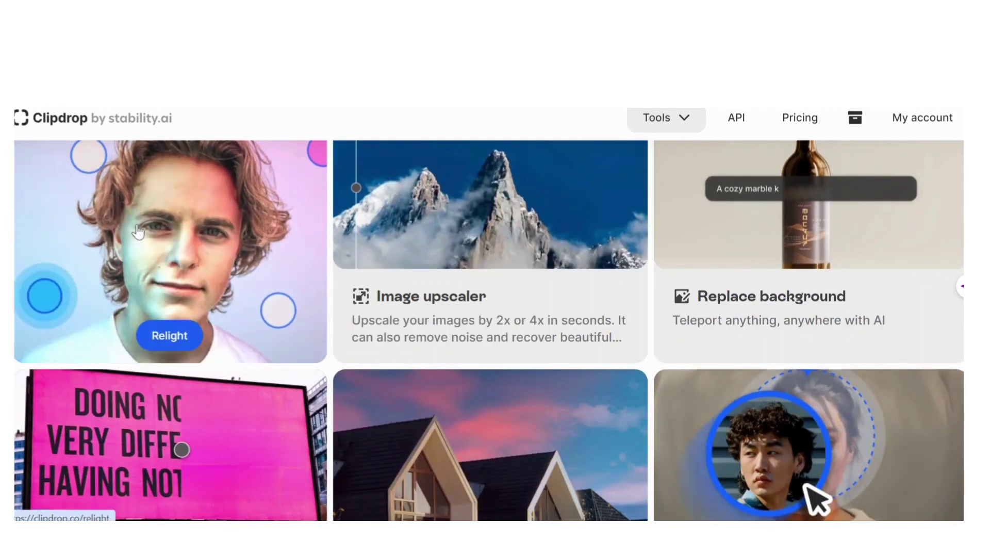
scroll(559, 371, "down", 4)
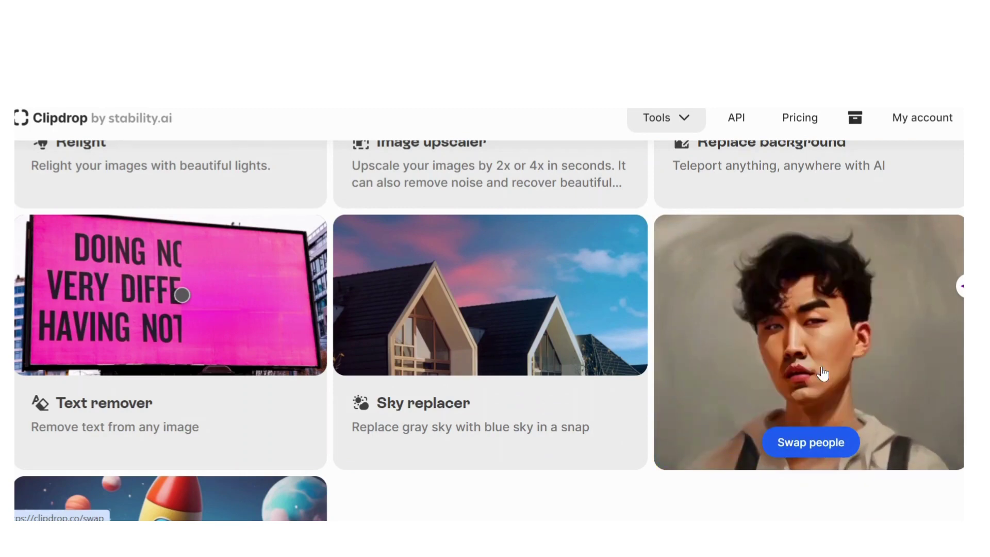
scroll(559, 370, "up", 4)
scroll(559, 371, "down", 4)
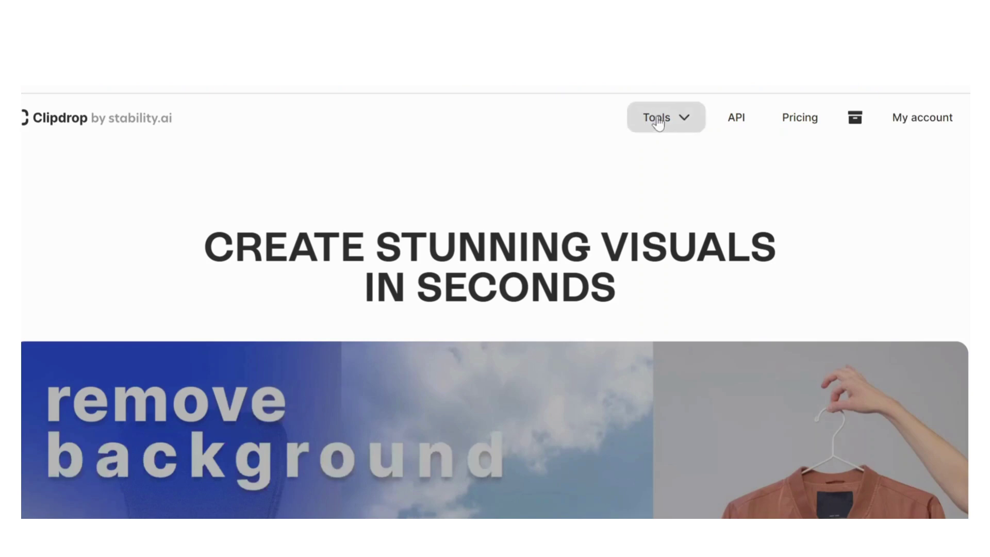
Open the Tools list from the navigation bar.
left_click(657, 123)
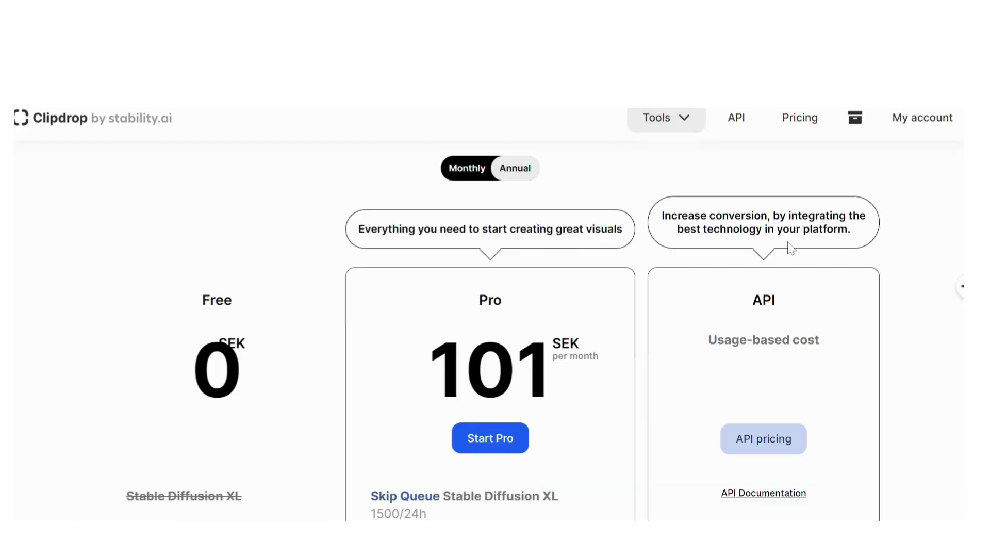
scroll(618, 222, "down", 1)
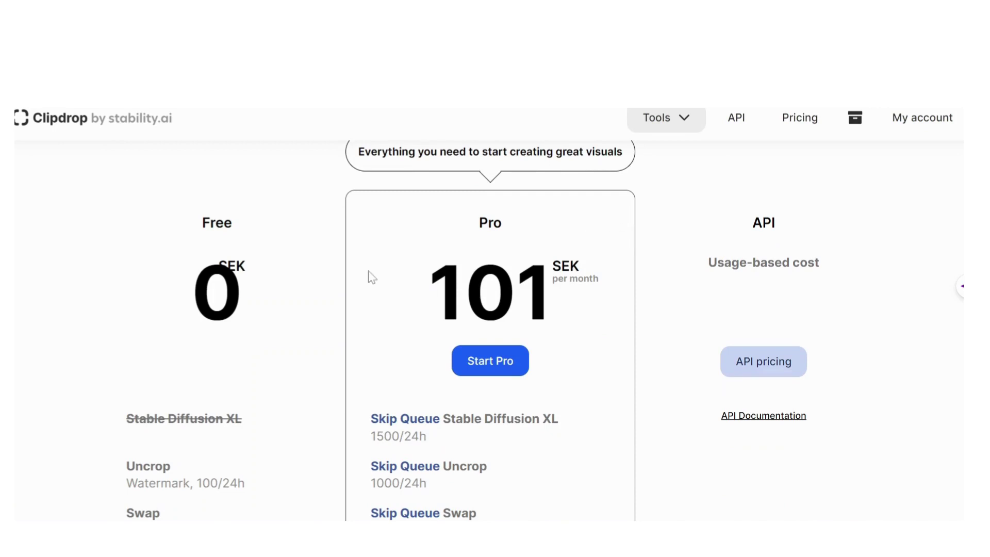
scroll(247, 319, "down", 1)
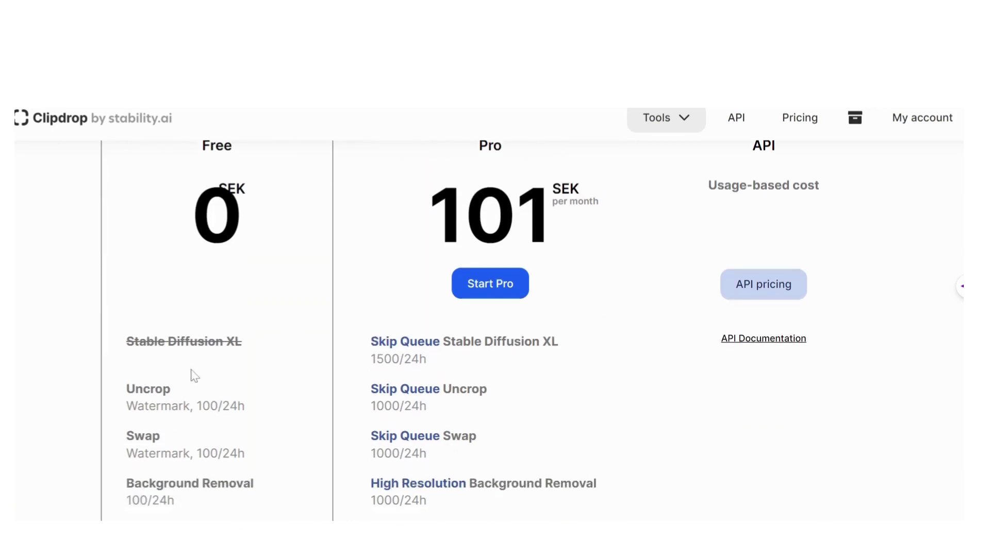
scroll(286, 384, "down", 1)
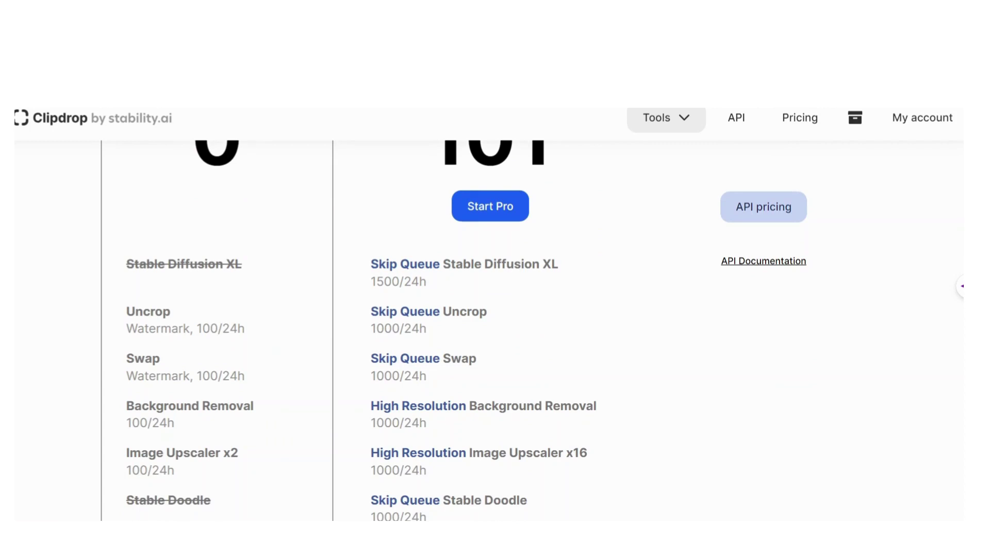
scroll(495, 325, "down", 2)
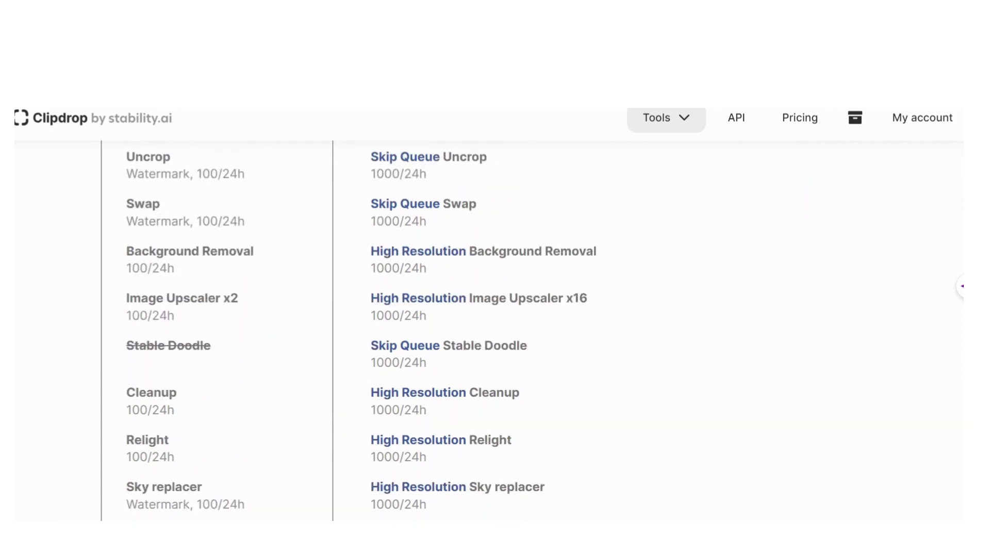